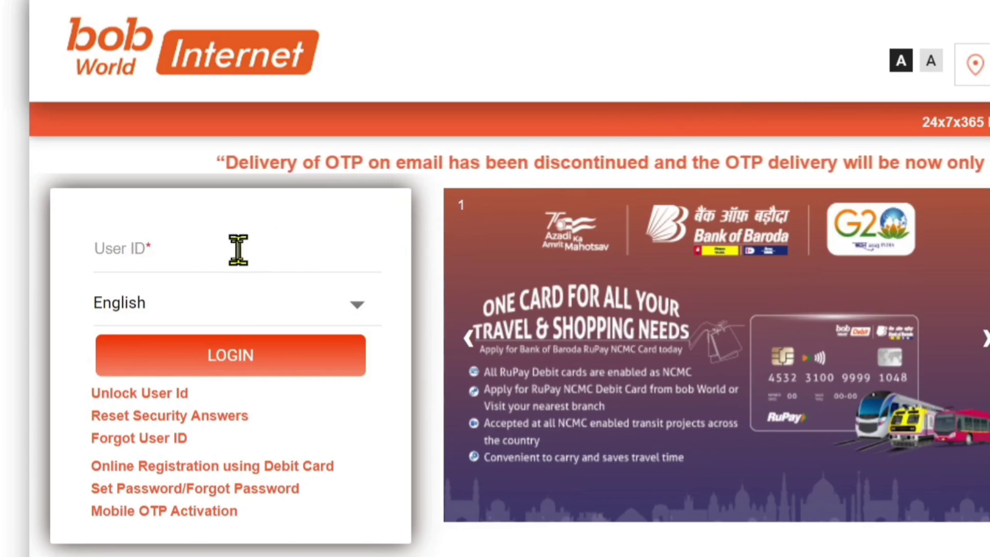
Step: Log in to the internet banking account and open Update Nominee Details from the additional account services
click(202, 248)
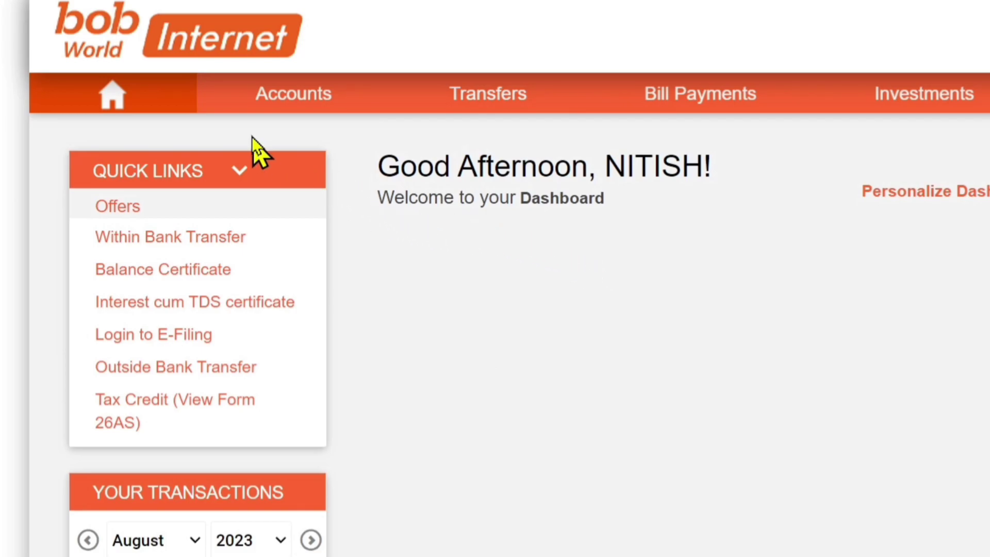
mouse_move(264, 109)
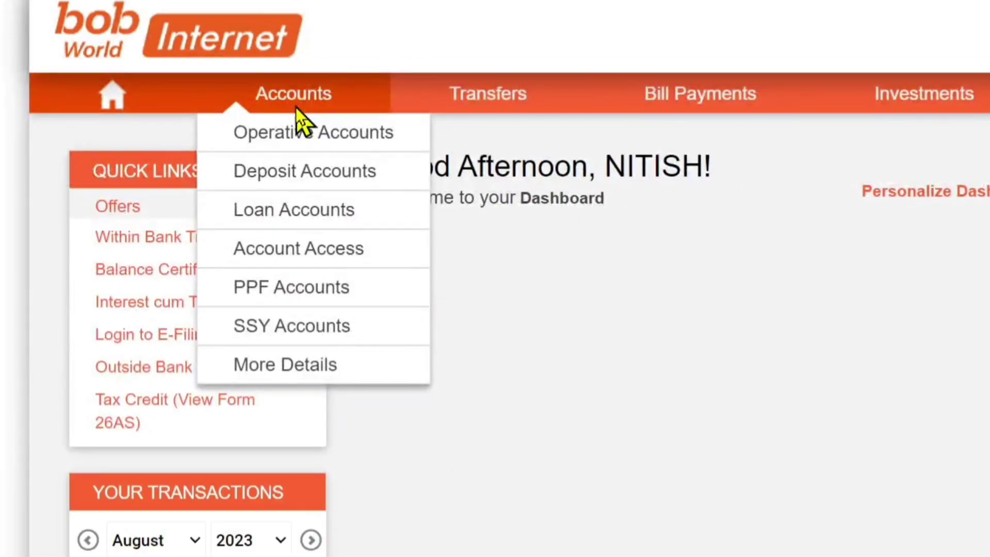
mouse_move(323, 301)
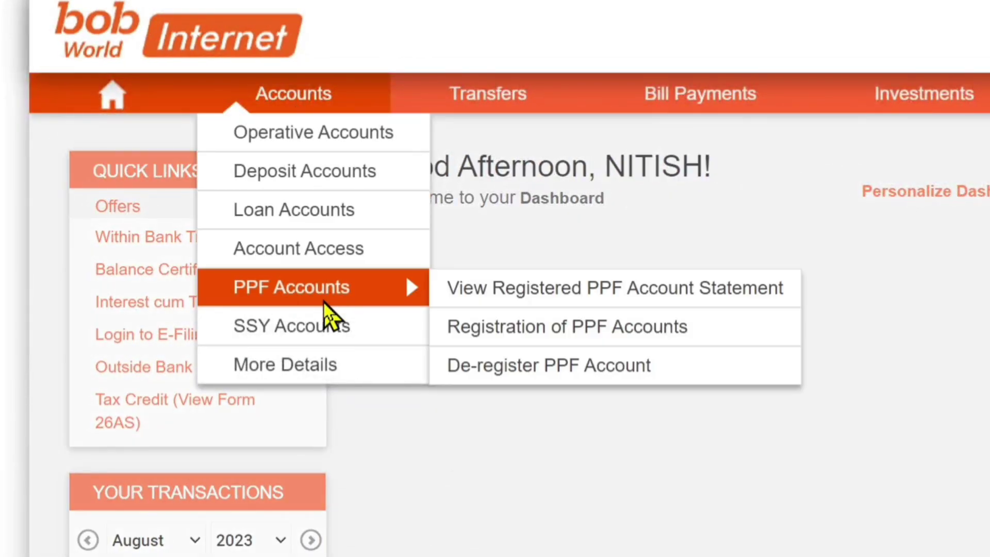
mouse_move(329, 361)
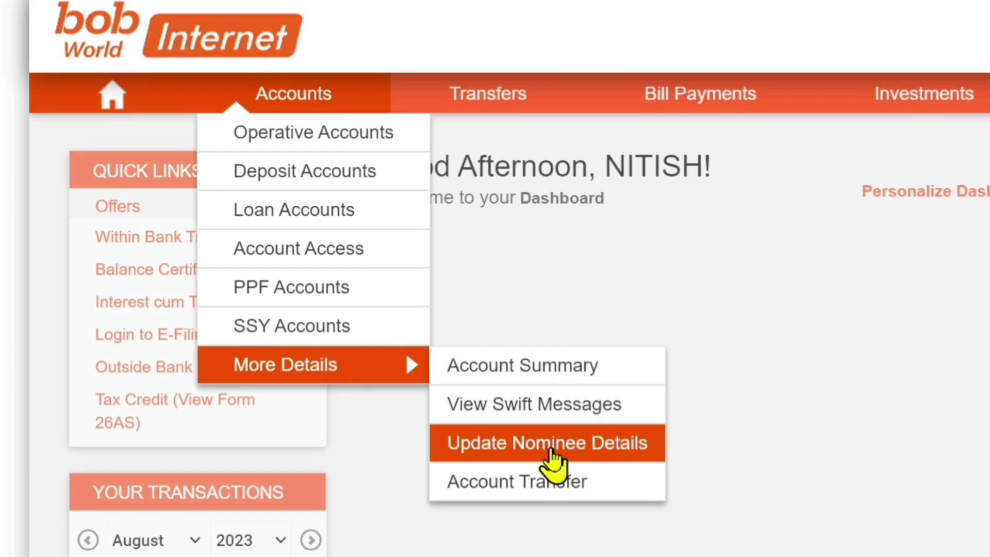
click(551, 448)
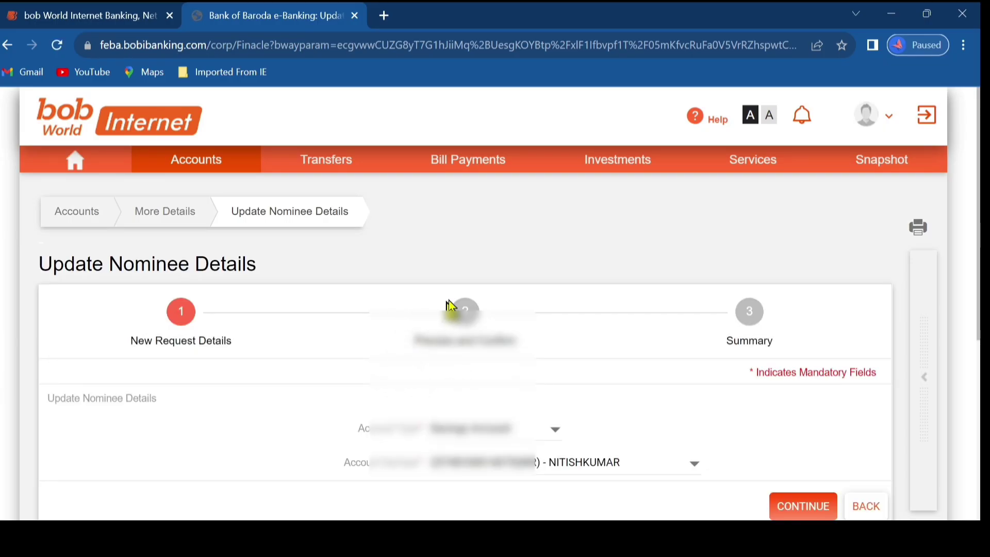
Step: Keep Savings Account as the account type with the listed account number, and continue to the nominee request
scroll(472, 294, down, 1)
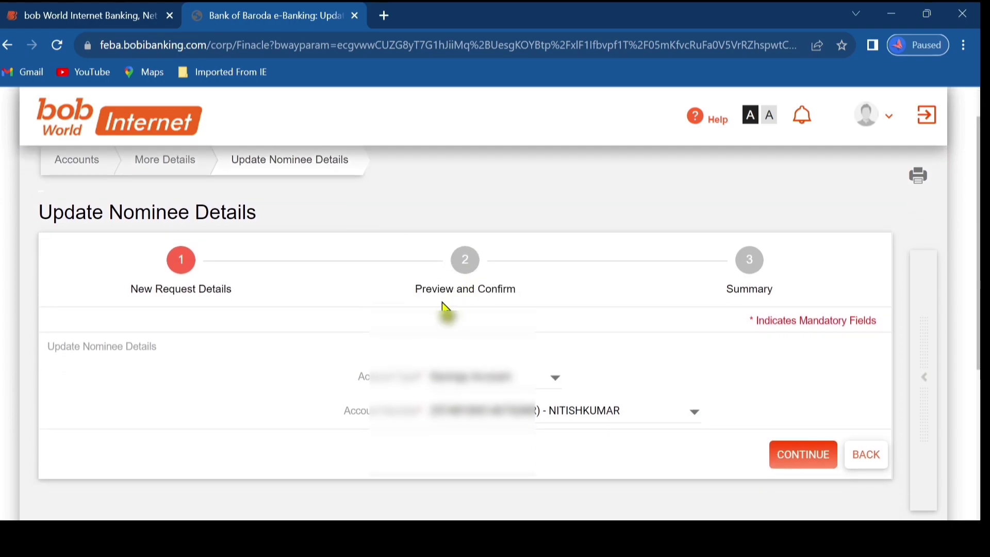
scroll(445, 304, down, 2)
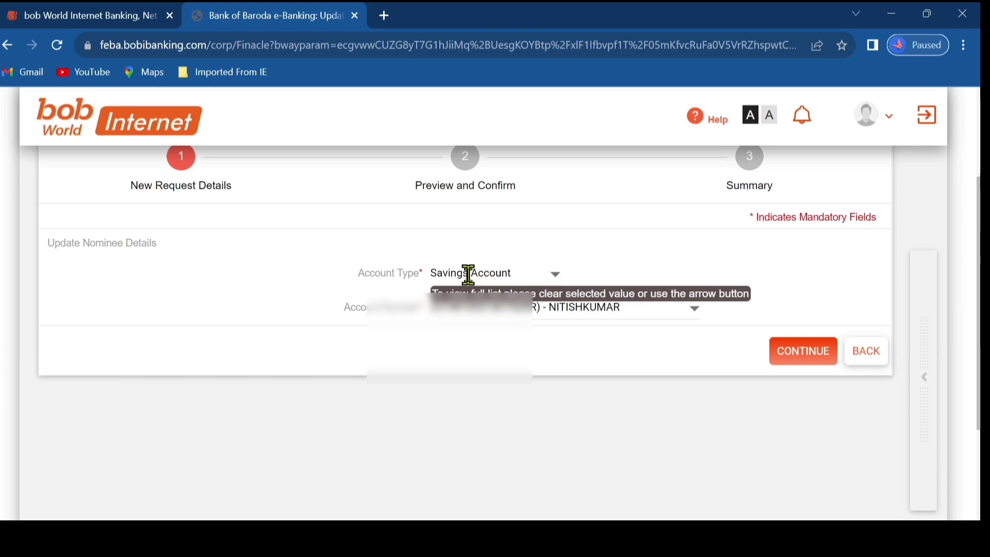
click(553, 278)
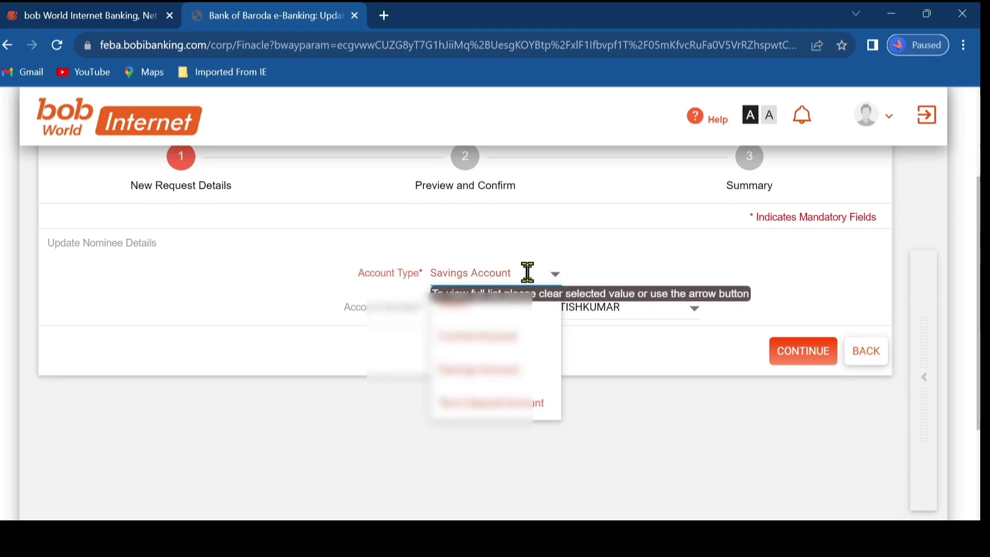
triple_click(527, 273)
click(554, 278)
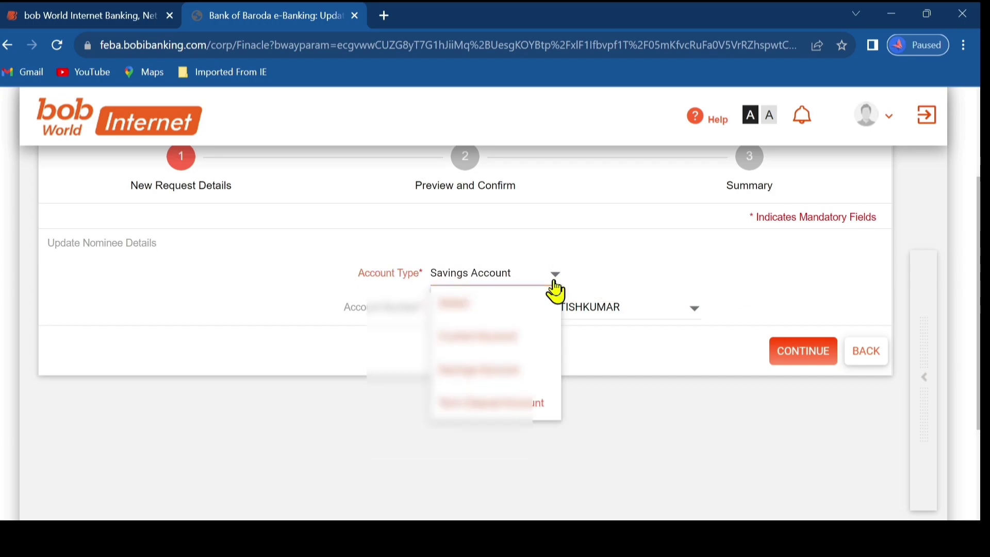
click(555, 279)
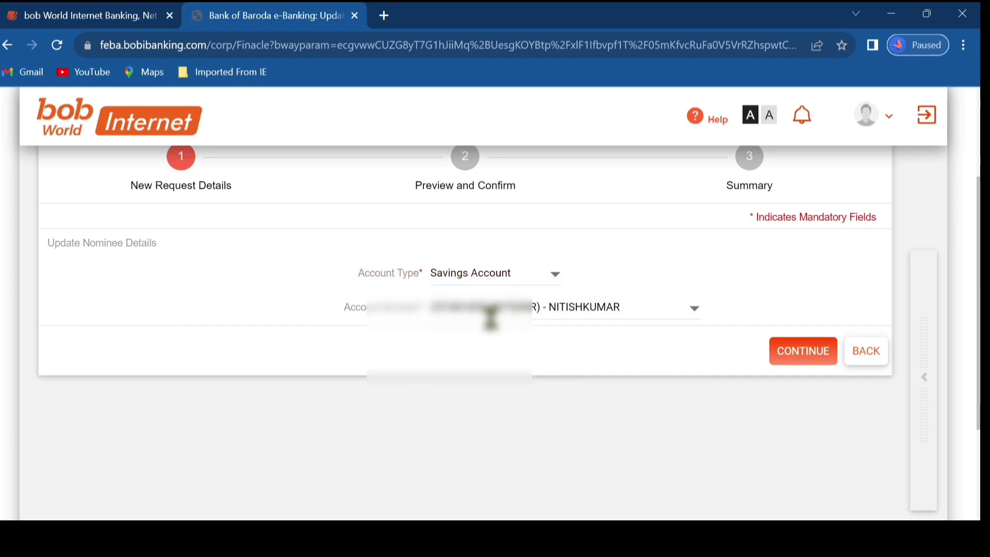
click(695, 309)
click(693, 315)
click(795, 356)
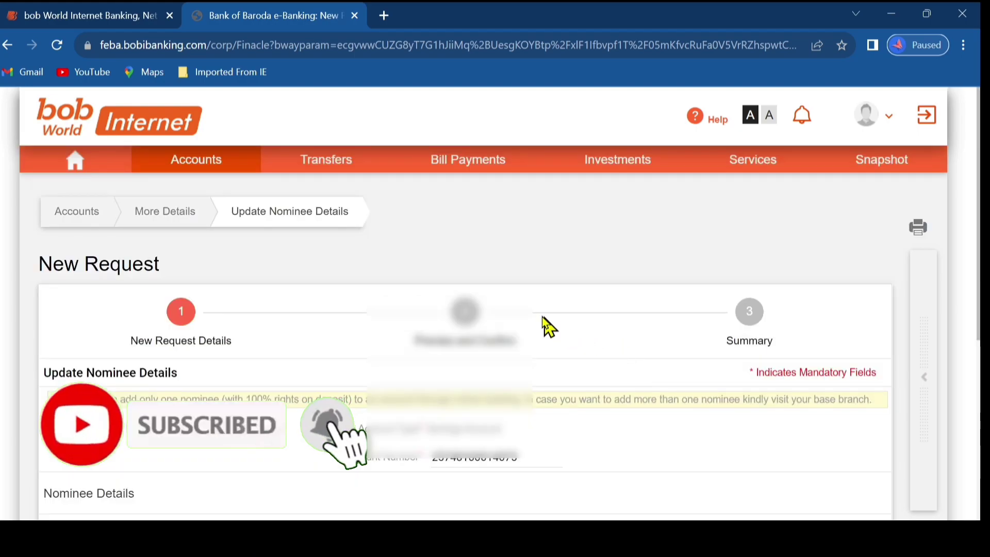
Step: Read the note on online nomination and review the registered nominee's name, relationship, nomination percentage and minor status
scroll(541, 324, down, 2)
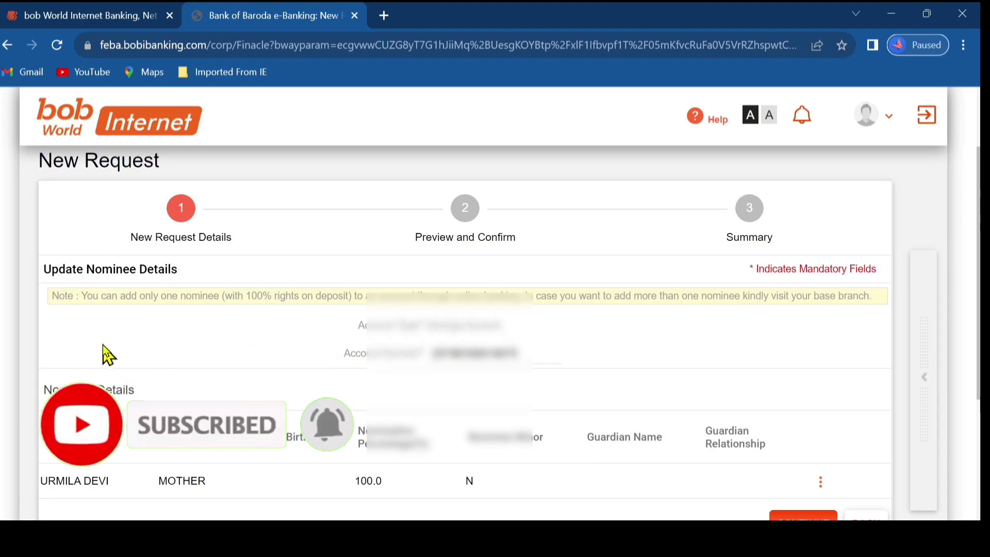
scroll(93, 325, up, 2)
scroll(196, 361, down, 2)
scroll(239, 348, down, 1)
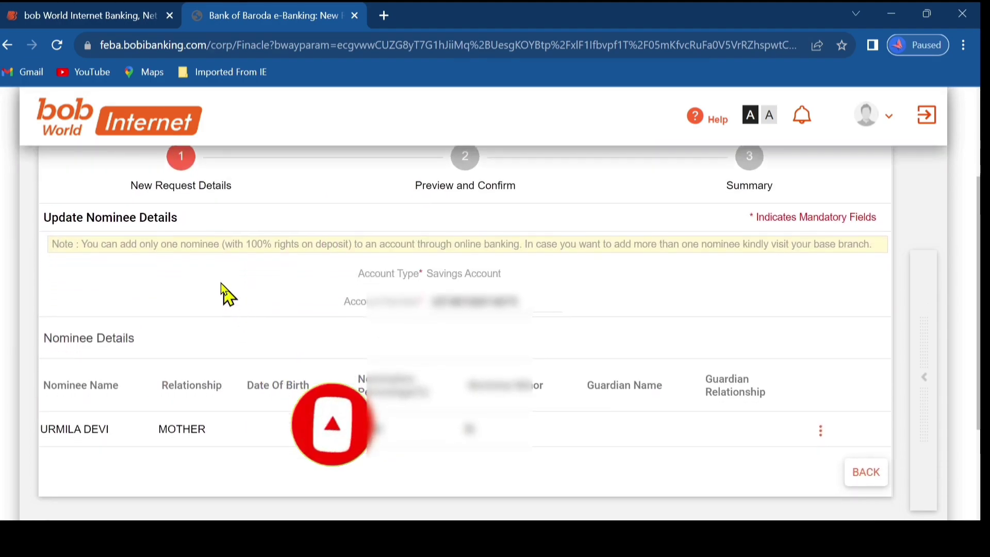
drag(77, 236, 271, 245)
click(274, 245)
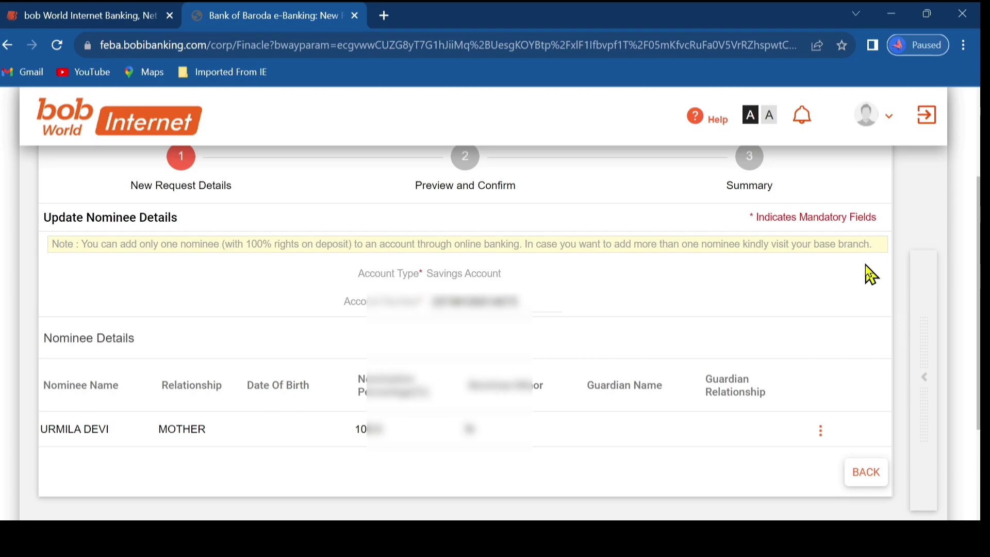
scroll(640, 311, down, 2)
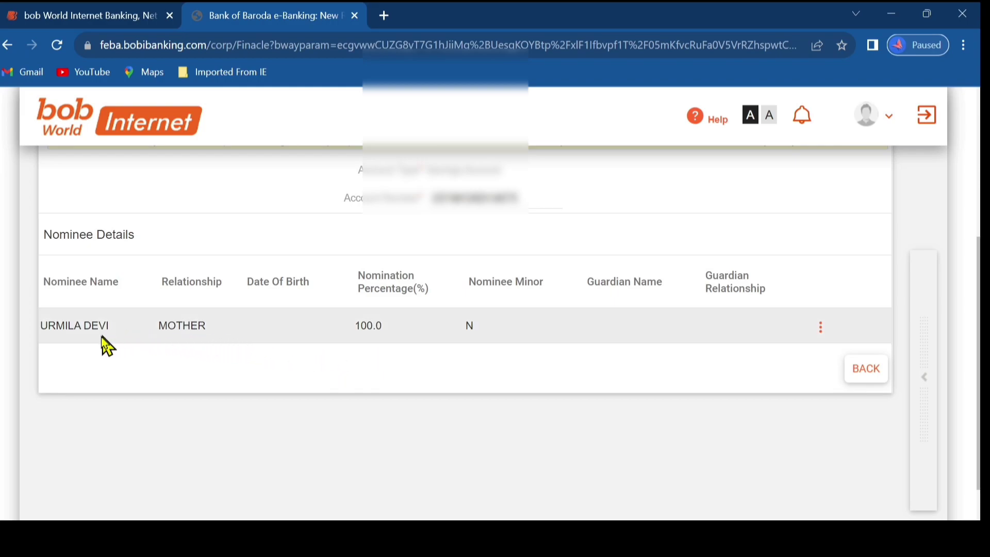
drag(43, 325, 84, 320)
click(125, 321)
shift+click(156, 315)
drag(355, 325, 515, 326)
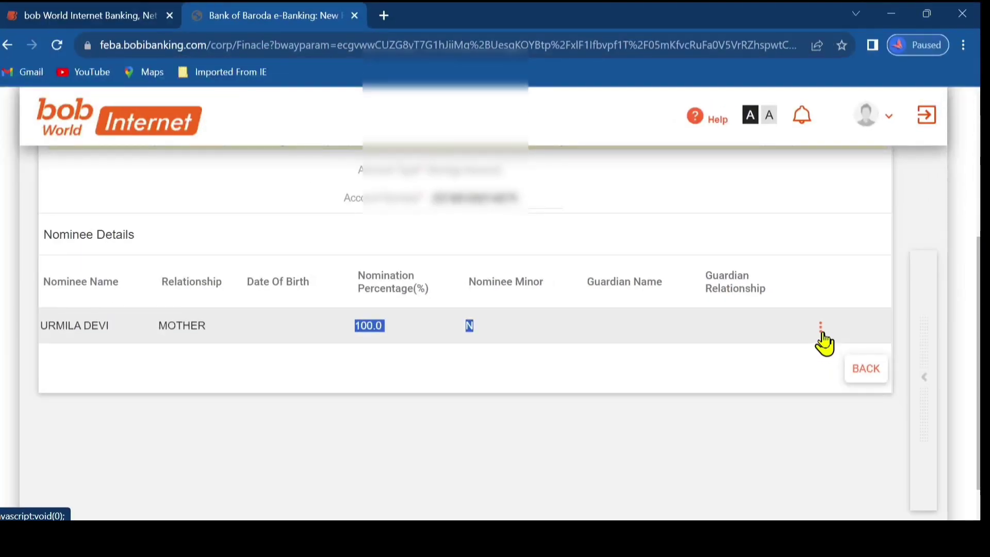
Step: Open the registered nominee's record for editing
click(836, 330)
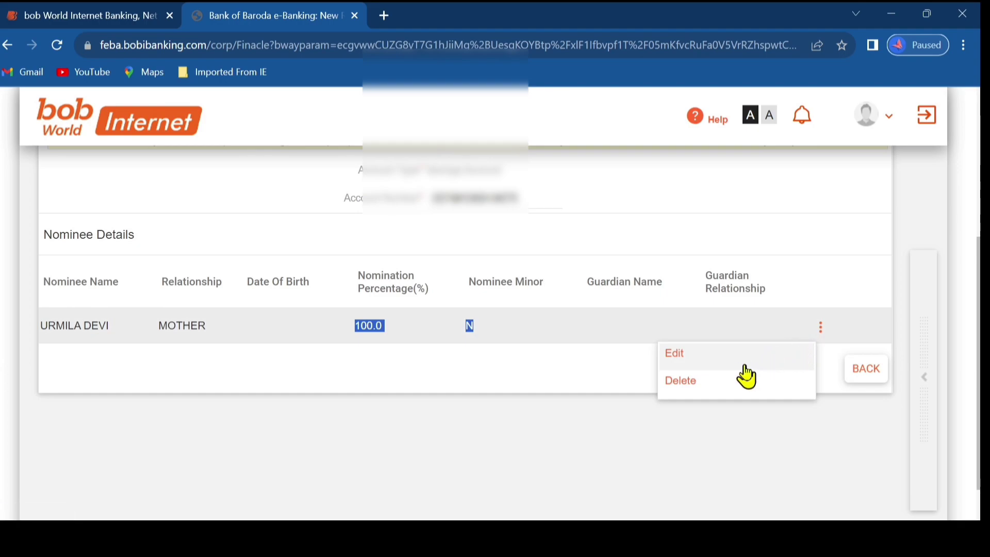
click(676, 368)
scroll(610, 330, down, 3)
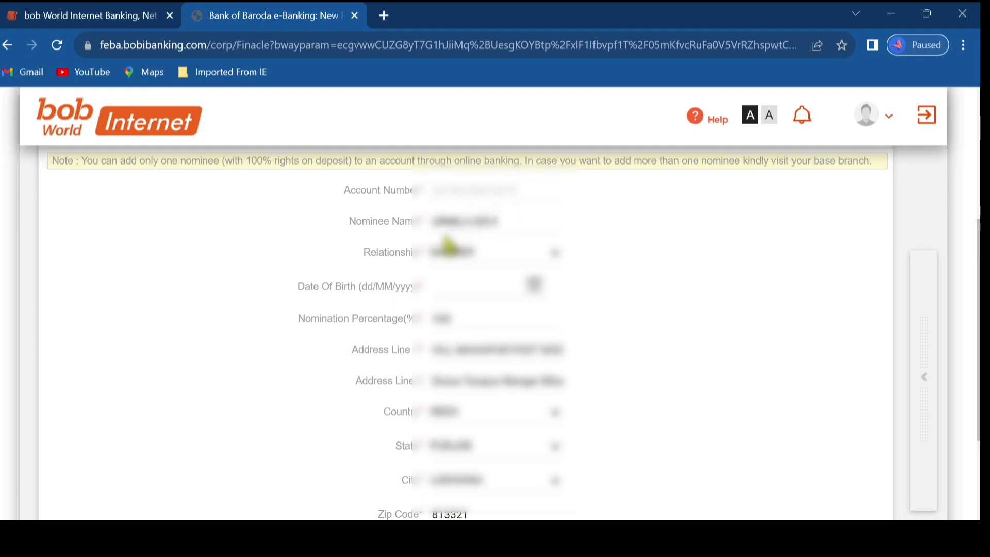
Step: Clear the existing entry in the Nominee Name field
click(504, 220)
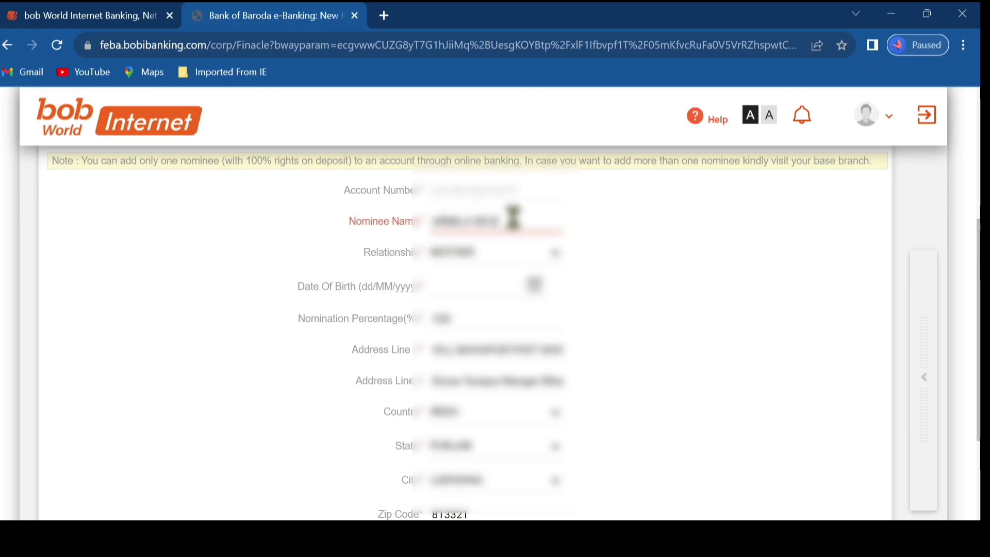
key(BackSpace)
key(BackSpace)
key(BackSpace)
key(BackSpace)
key(BackSpace)
key(BackSpace)
key(BackSpace)
key(BackSpace)
key(BackSpace)
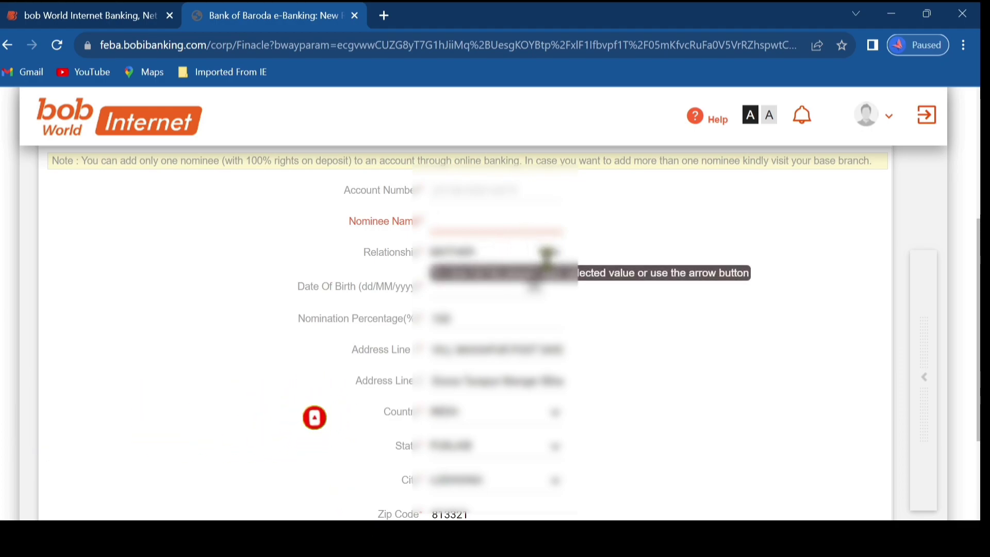
Step: Look at the relationship options available for the nominee without choosing a different one
click(556, 264)
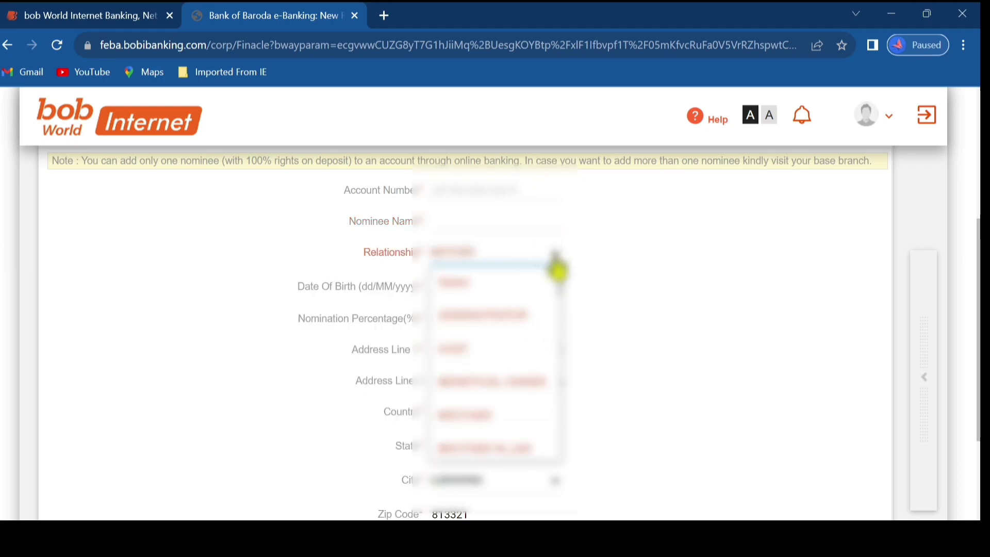
click(557, 266)
click(487, 298)
Step: Set the nominee's date of birth with the correct birth year, and fill in the nominee's name
click(536, 286)
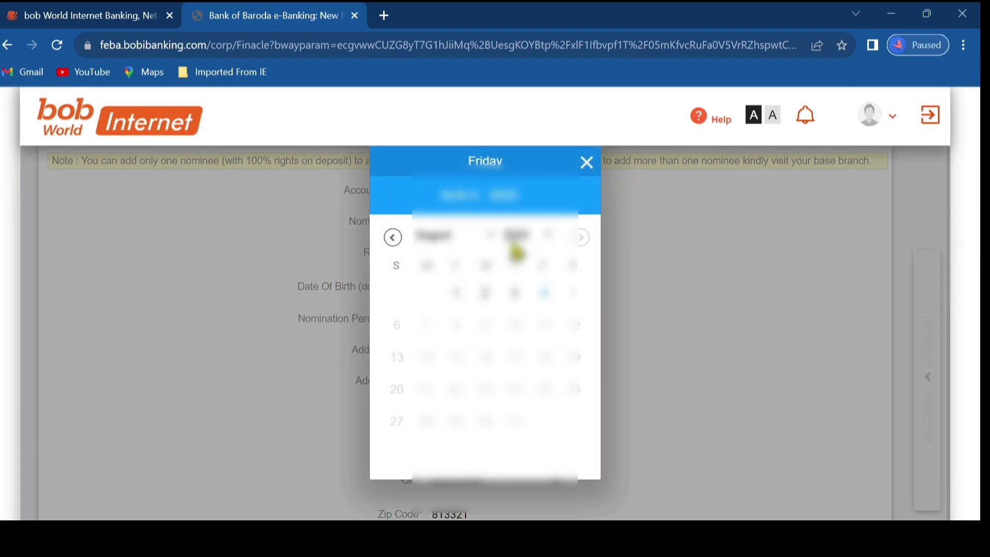
click(400, 242)
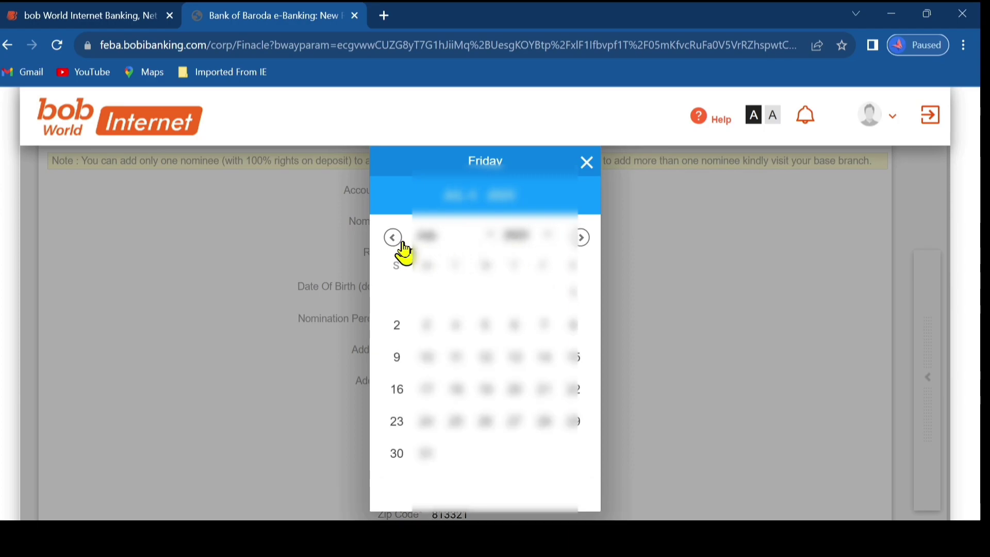
click(485, 326)
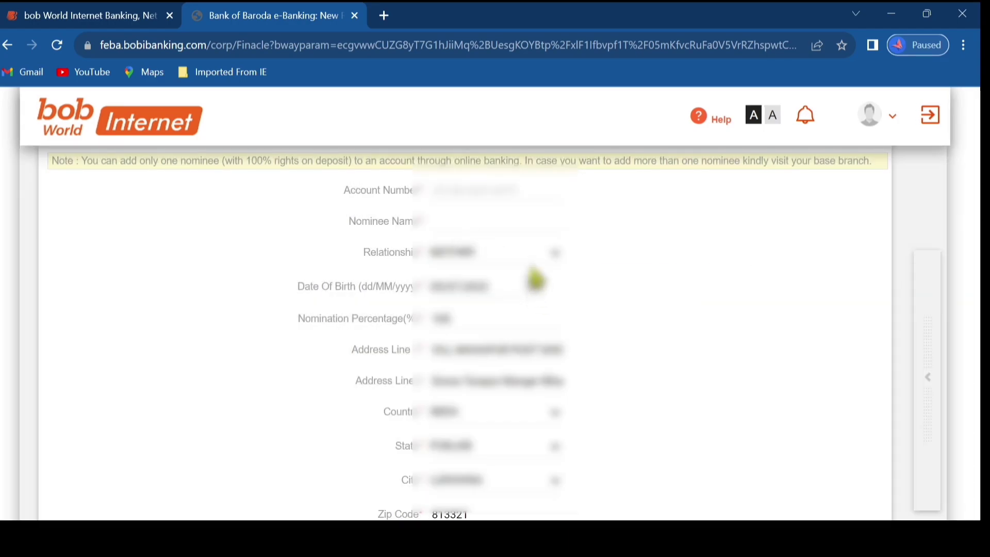
click(535, 282)
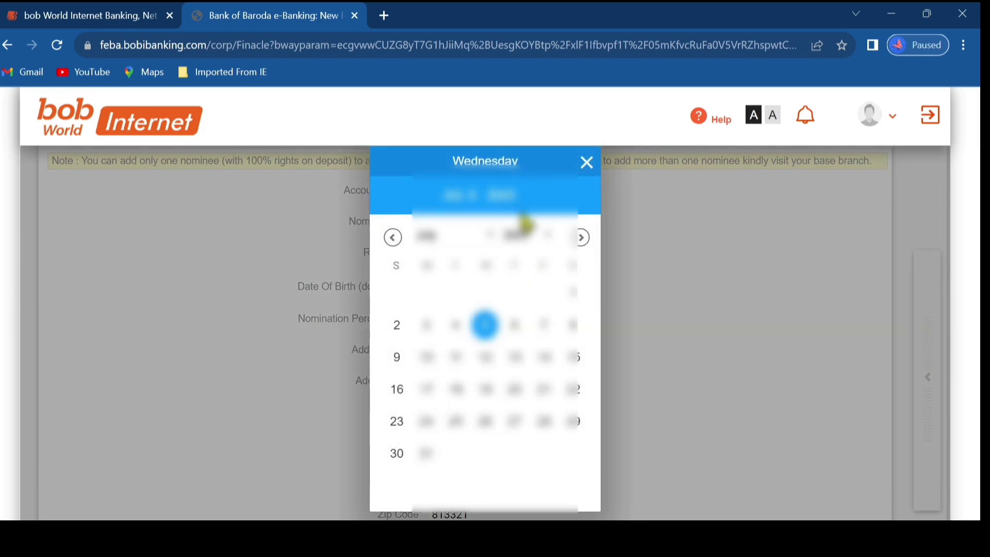
click(521, 235)
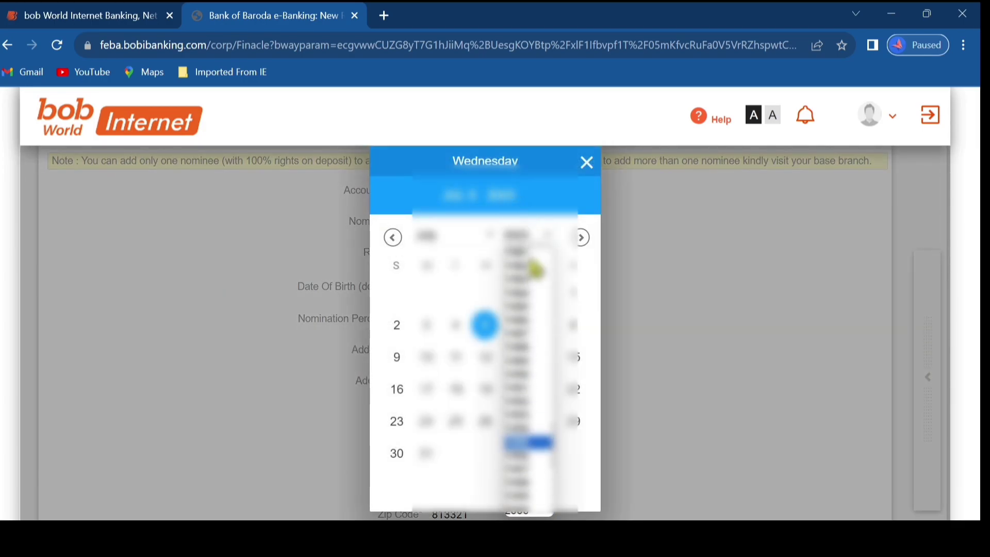
click(529, 251)
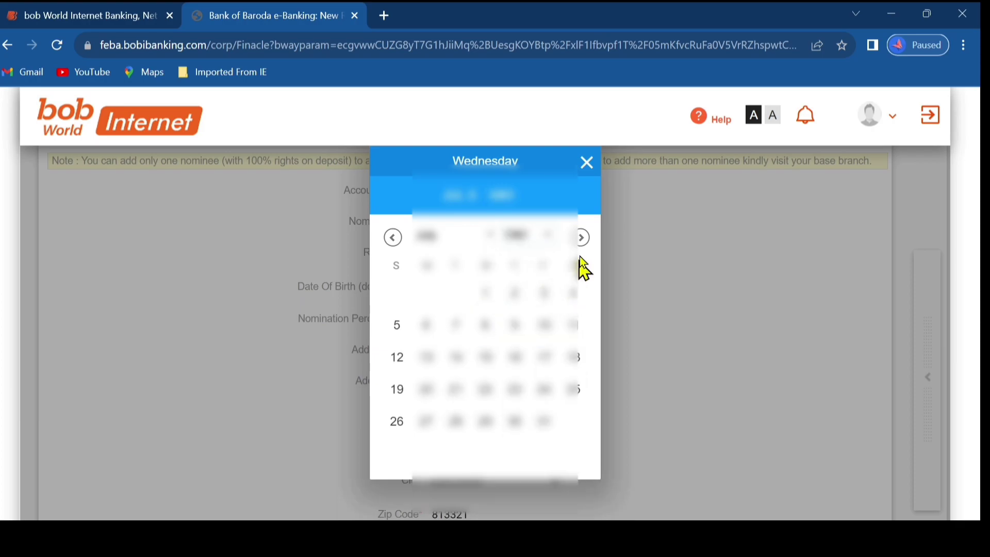
click(641, 221)
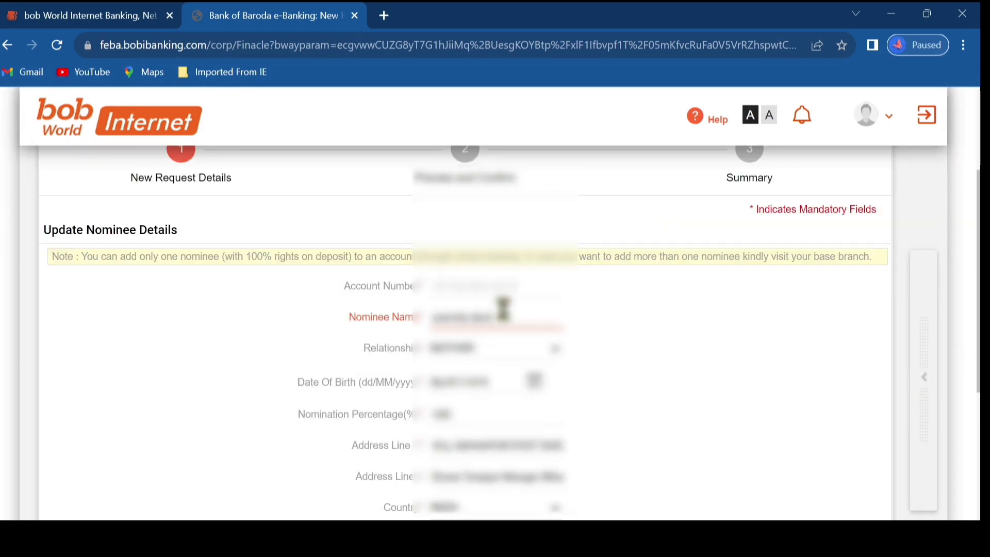
Step: Continue with the edited nominee details to the Preview and Confirm stage
scroll(541, 316, down, 5)
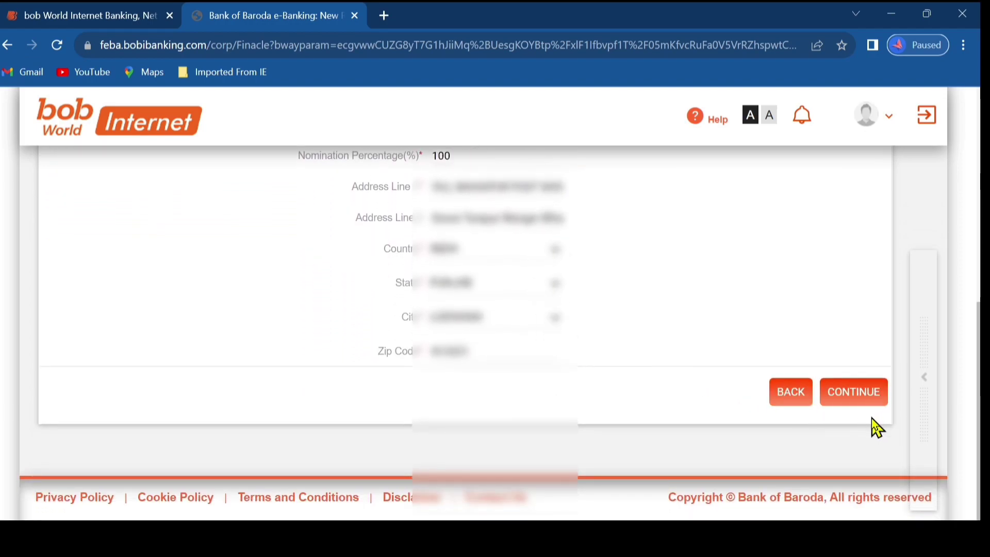
click(856, 408)
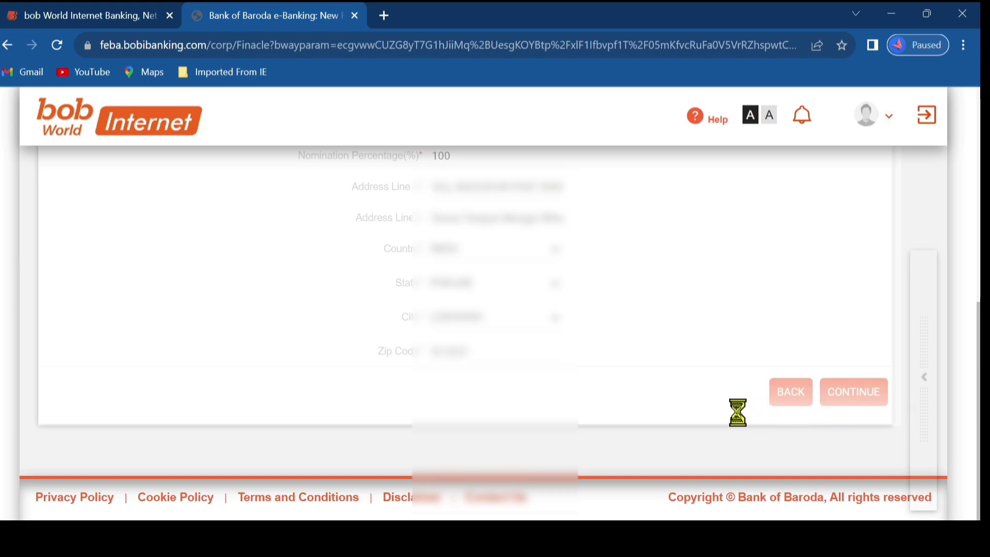
scroll(599, 415, up, 6)
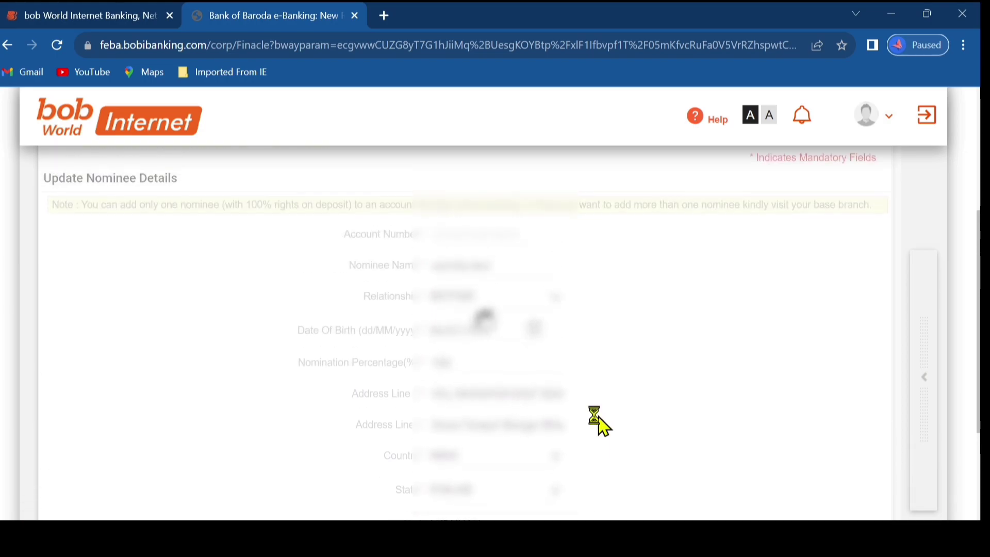
scroll(534, 312, down, 3)
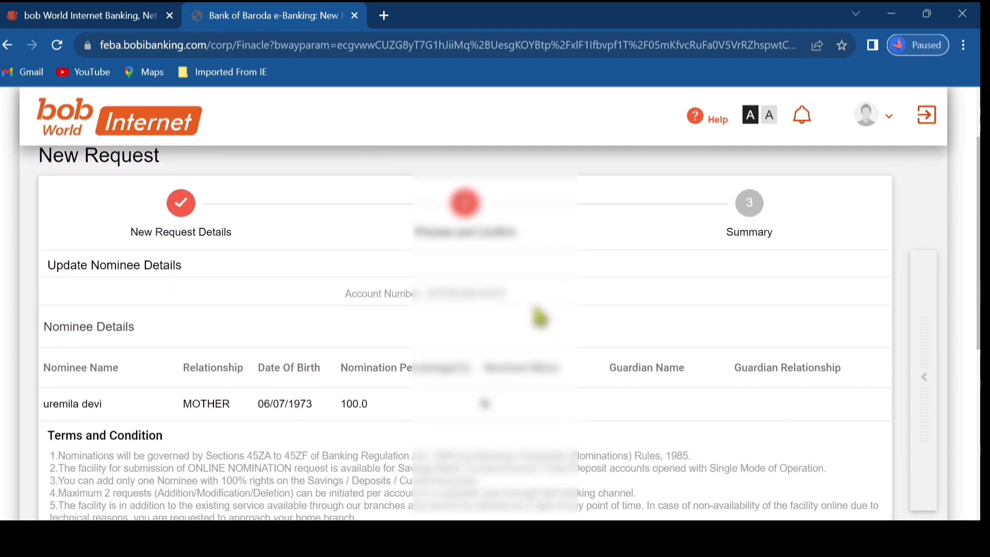
Step: Review the nominee details in the preview and read the terms on eligible accounts, yearly request limit and SMS reference
scroll(380, 320, up, 2)
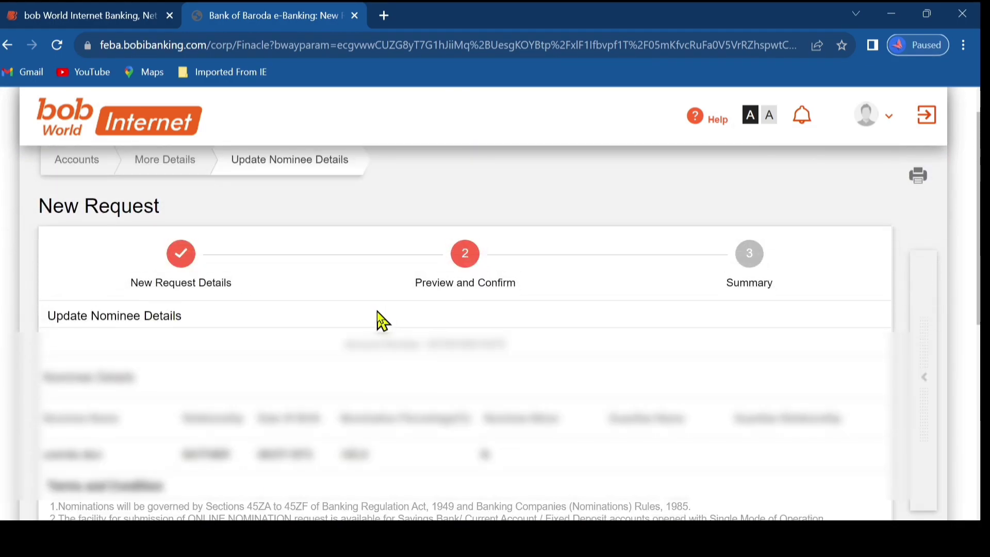
scroll(397, 267, down, 2)
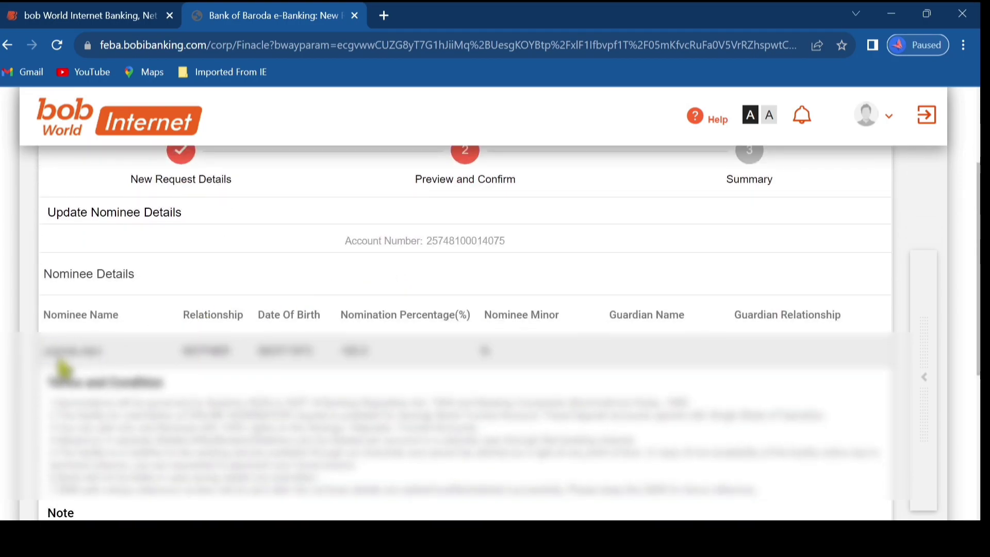
drag(135, 346, 400, 341)
scroll(419, 335, down, 1)
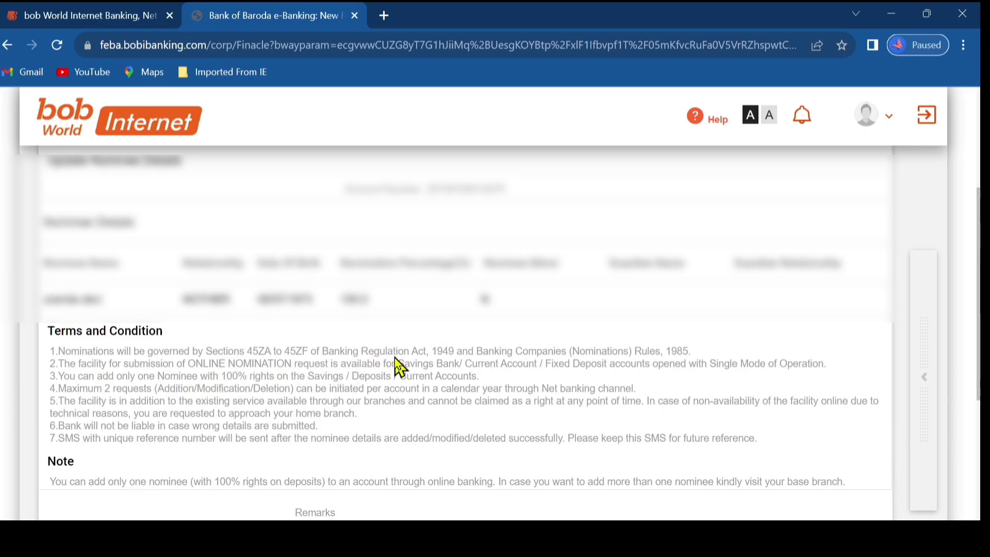
drag(397, 363, 608, 362)
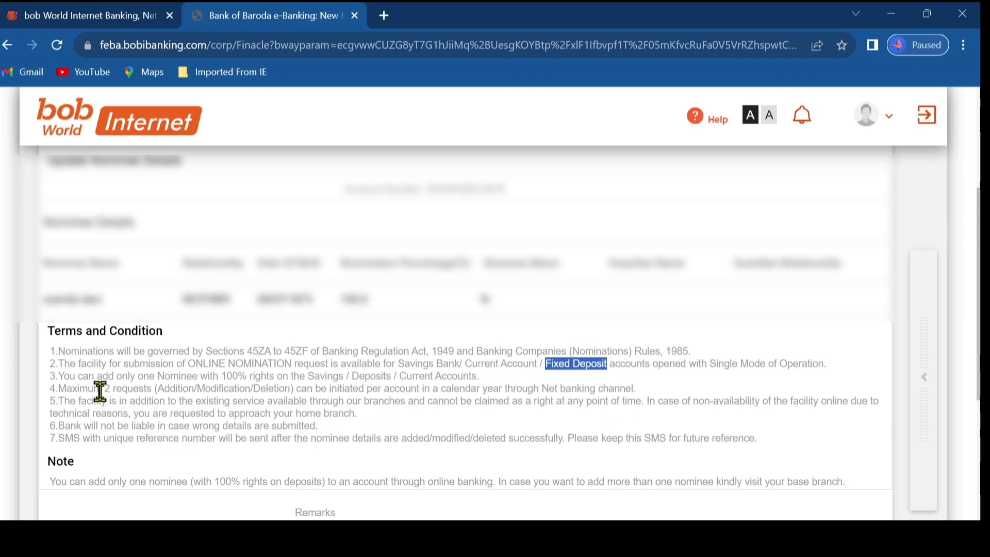
drag(101, 387, 117, 385)
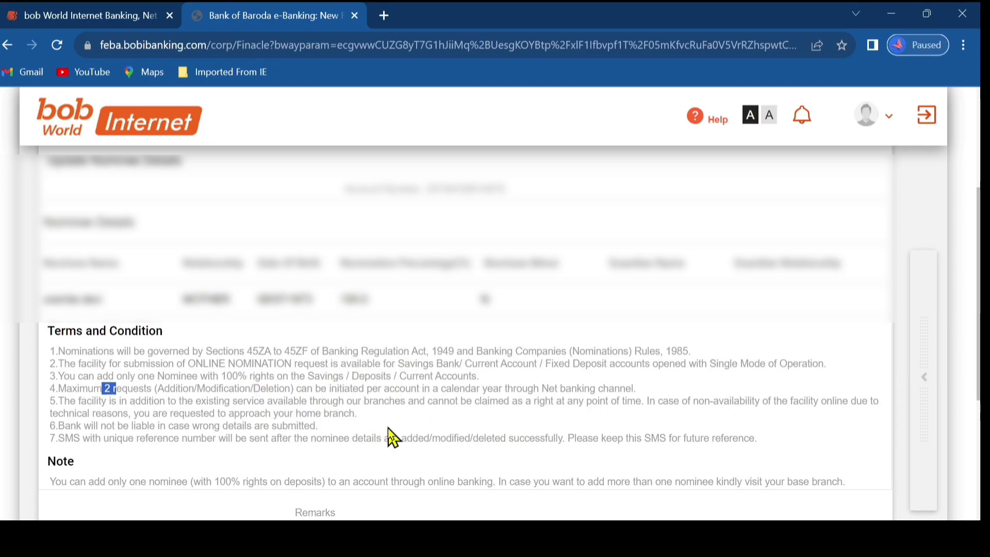
scroll(504, 390, down, 2)
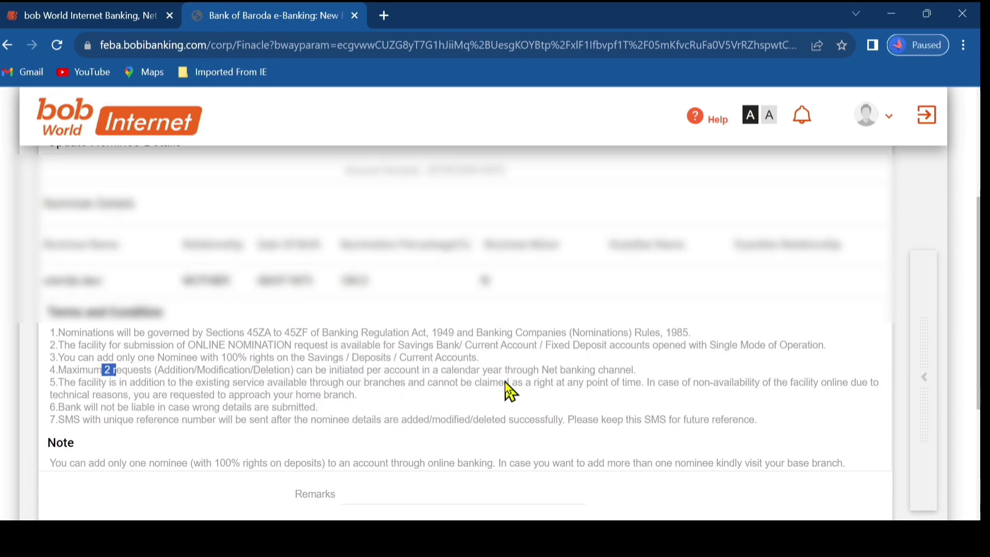
click(249, 363)
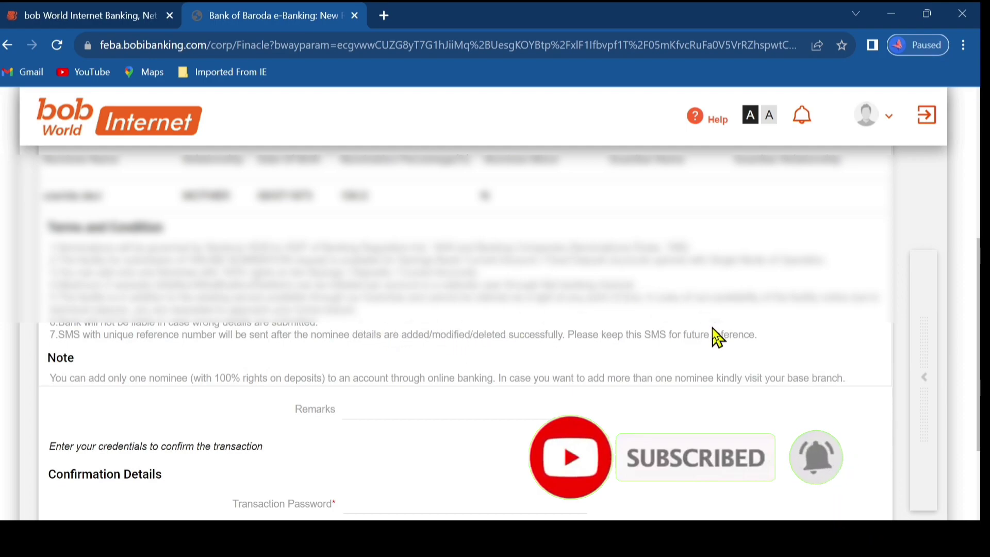
drag(713, 335, 761, 338)
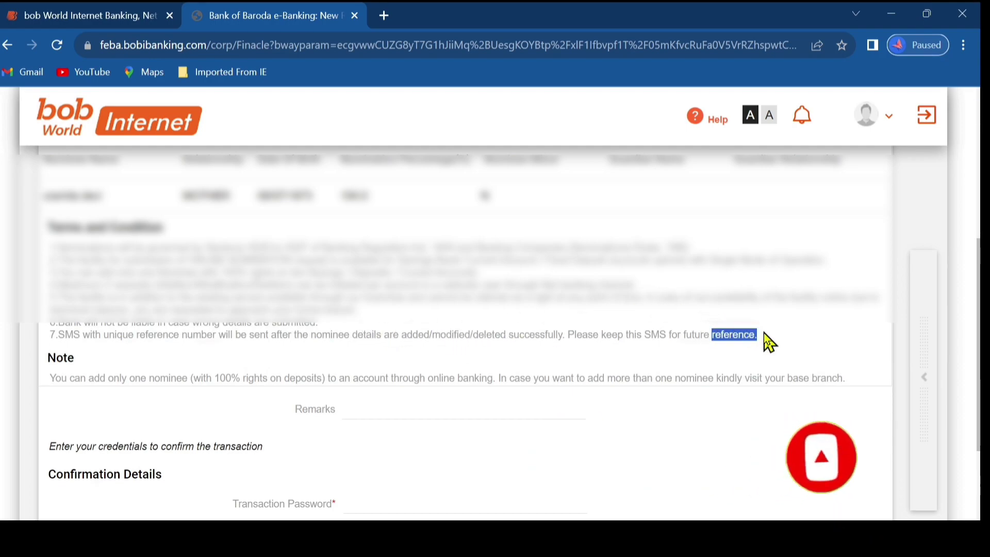